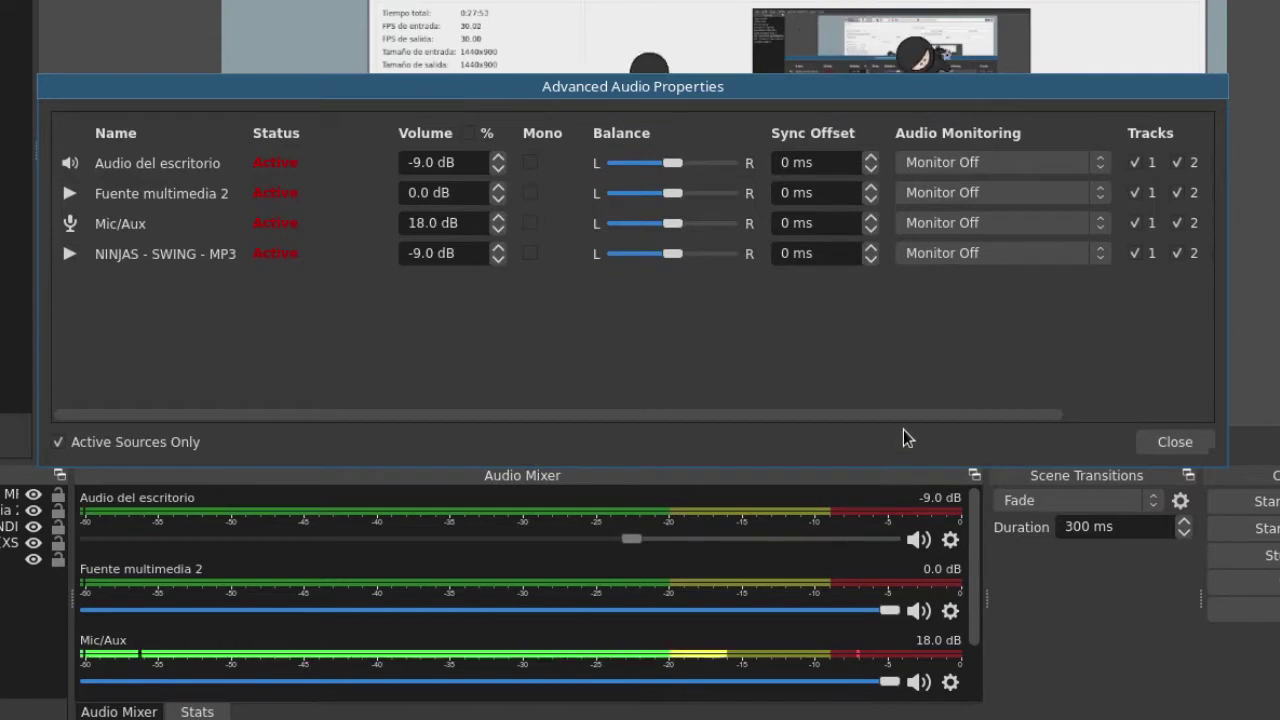
# Review the sources' track assignments in the advanced audio properties and the streaming and recording audio tracks in the output settings.
pyautogui.moveTo(901, 416); pyautogui.dragTo(1110, 460)
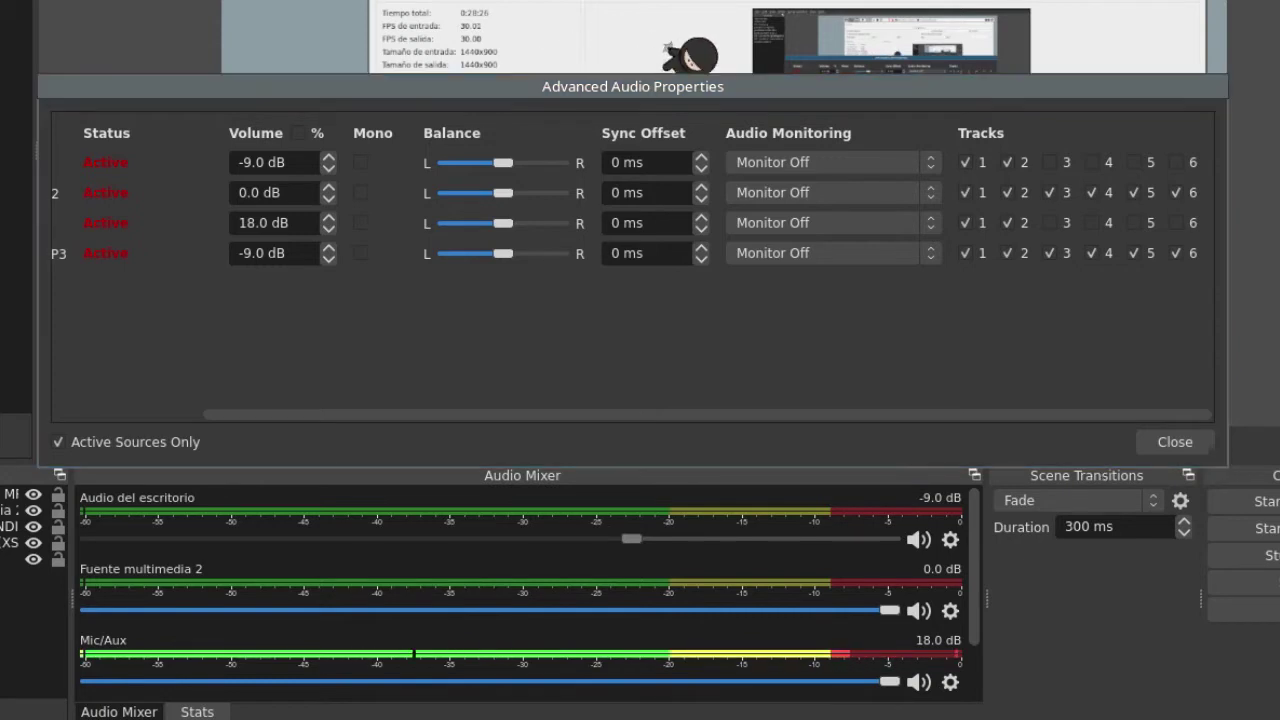
pyautogui.click(1172, 441)
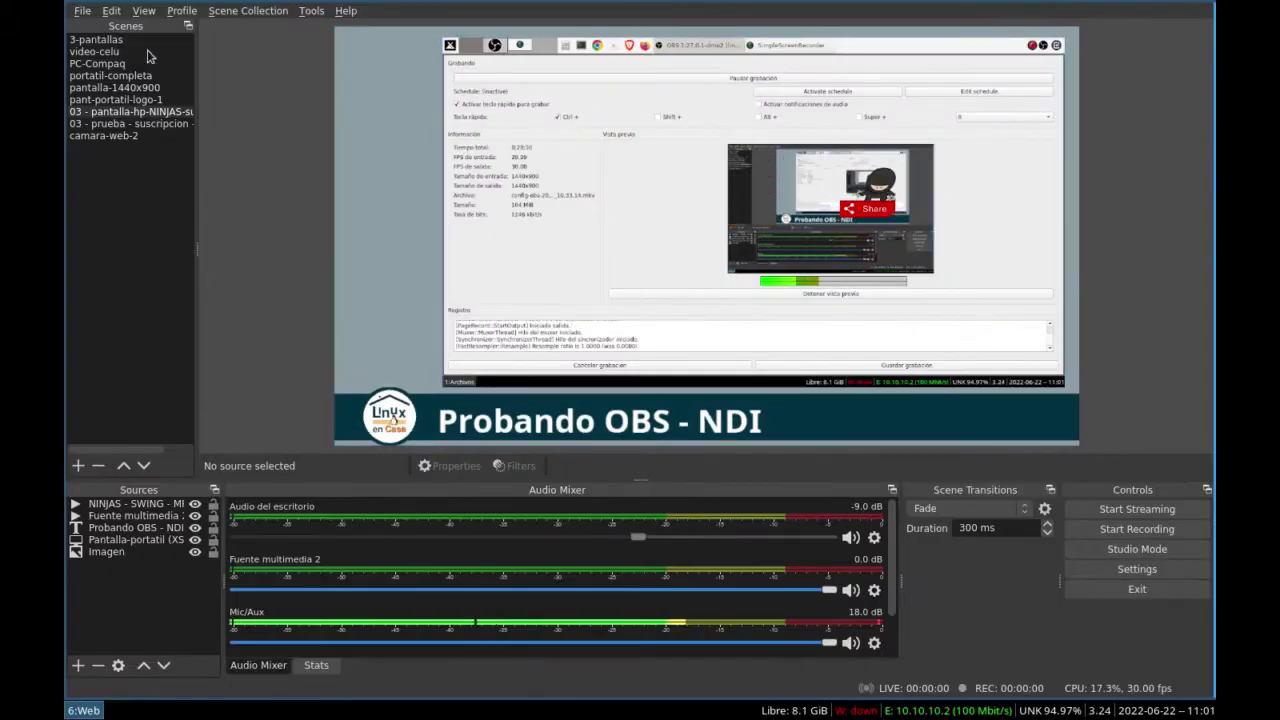
pyautogui.click(80, 13)
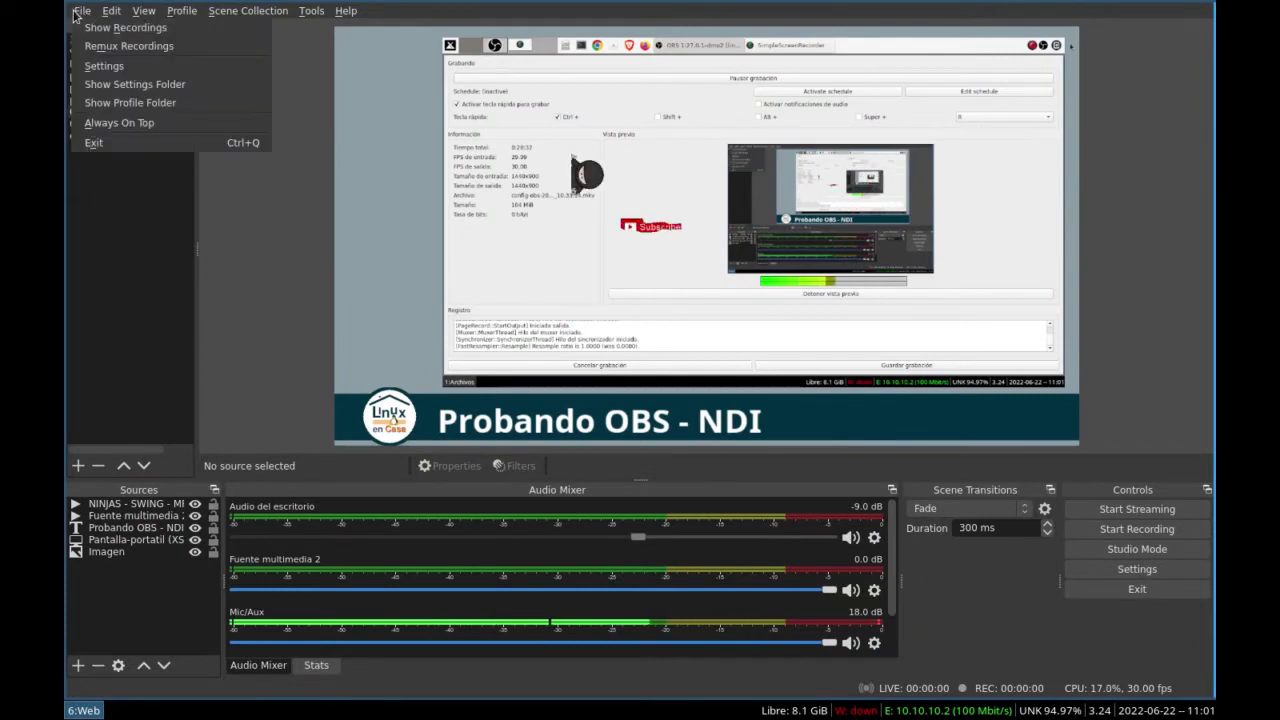
pyautogui.click(82, 65)
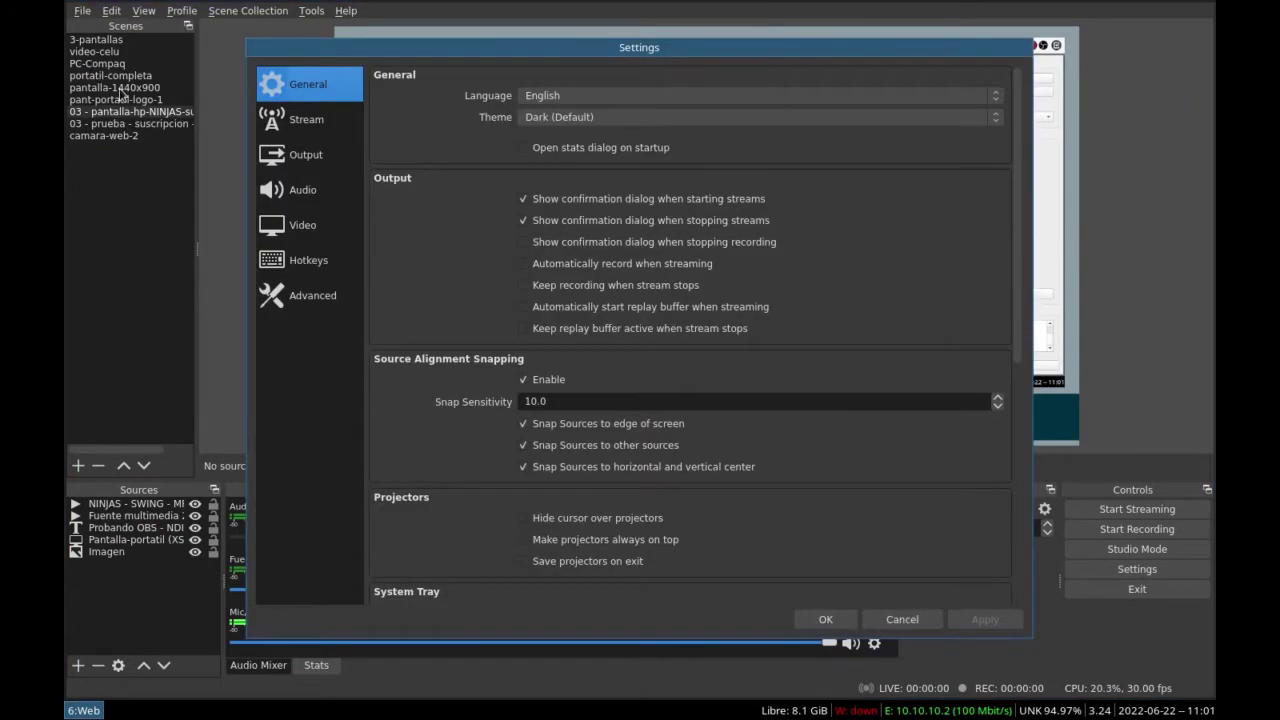
pyautogui.click(306, 157)
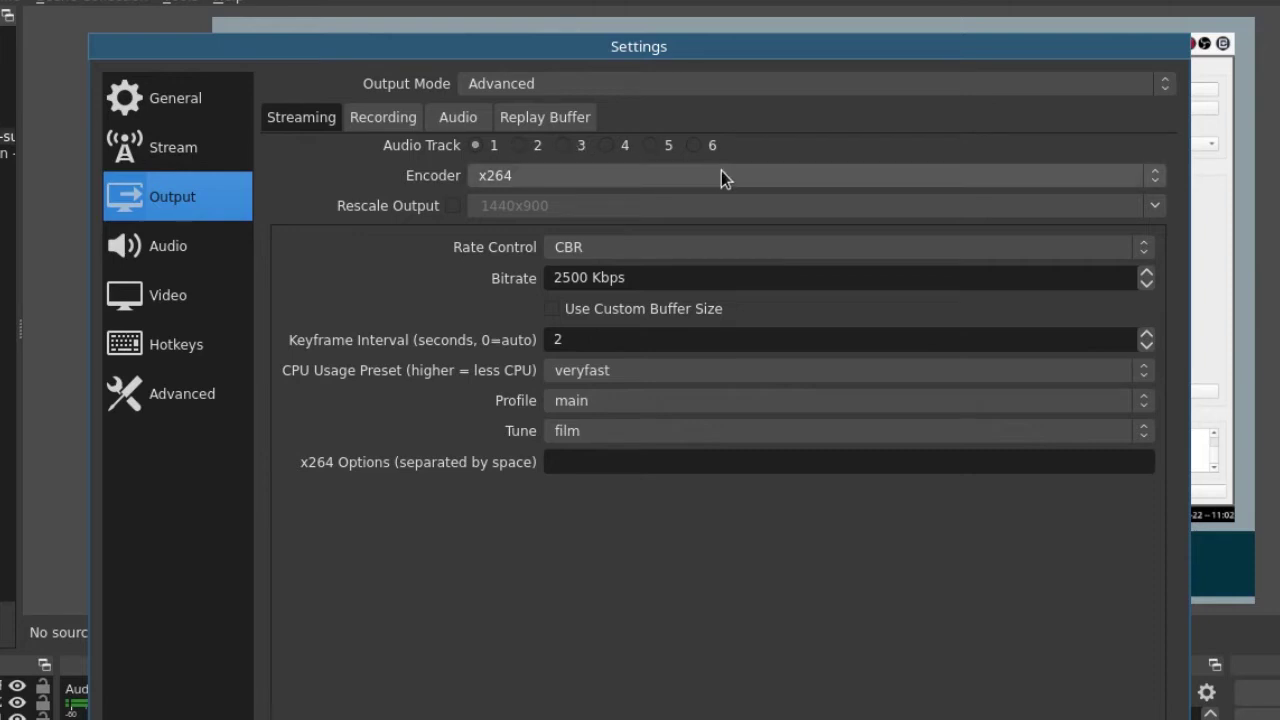
pyautogui.click(389, 114)
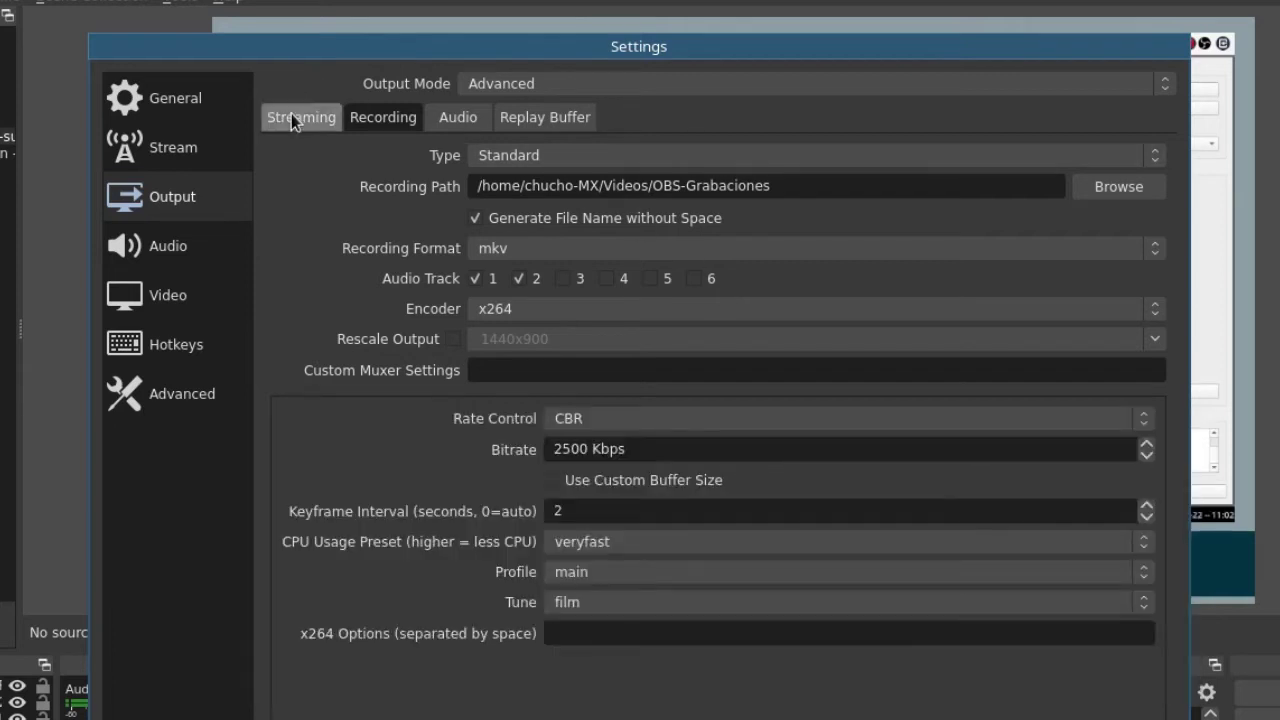
pyautogui.click(297, 118)
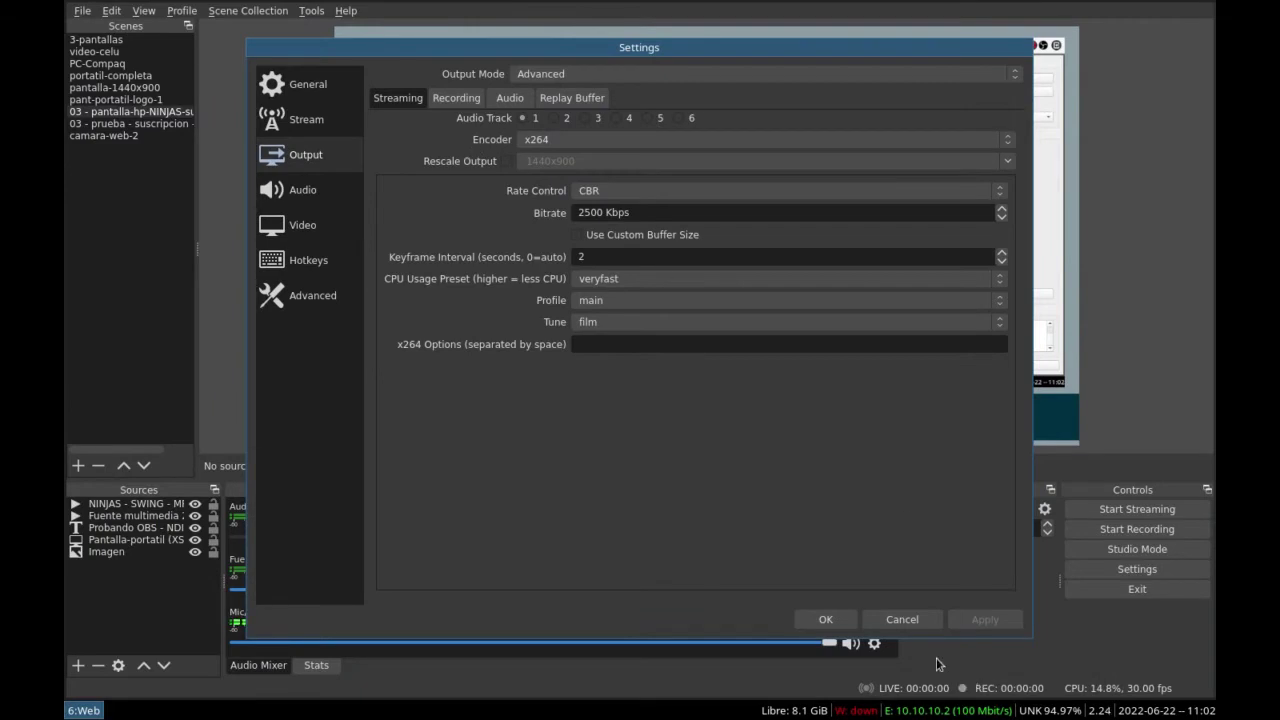
pyautogui.click(903, 620)
# In the advanced audio properties, disable tracks 3 to 6 for Fuente multimedia 2 and NINJAS - SWING - MP3.
pyautogui.click(872, 540)
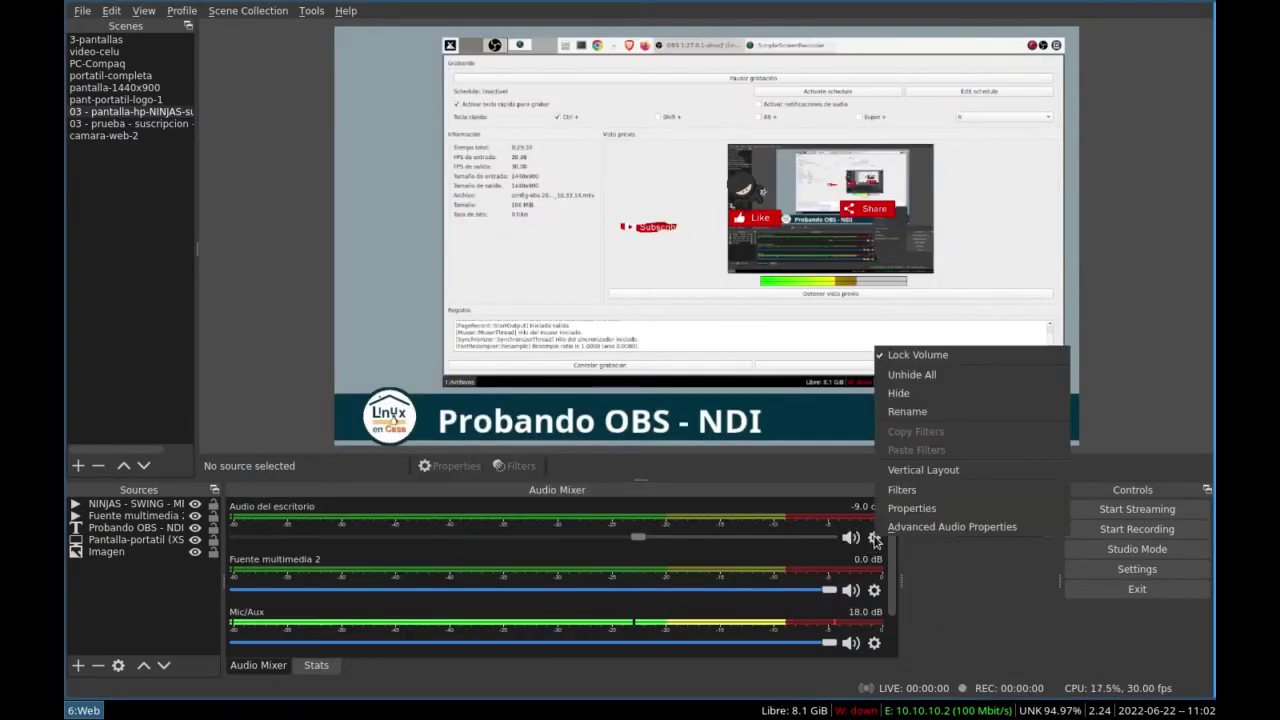
pyautogui.click(915, 527)
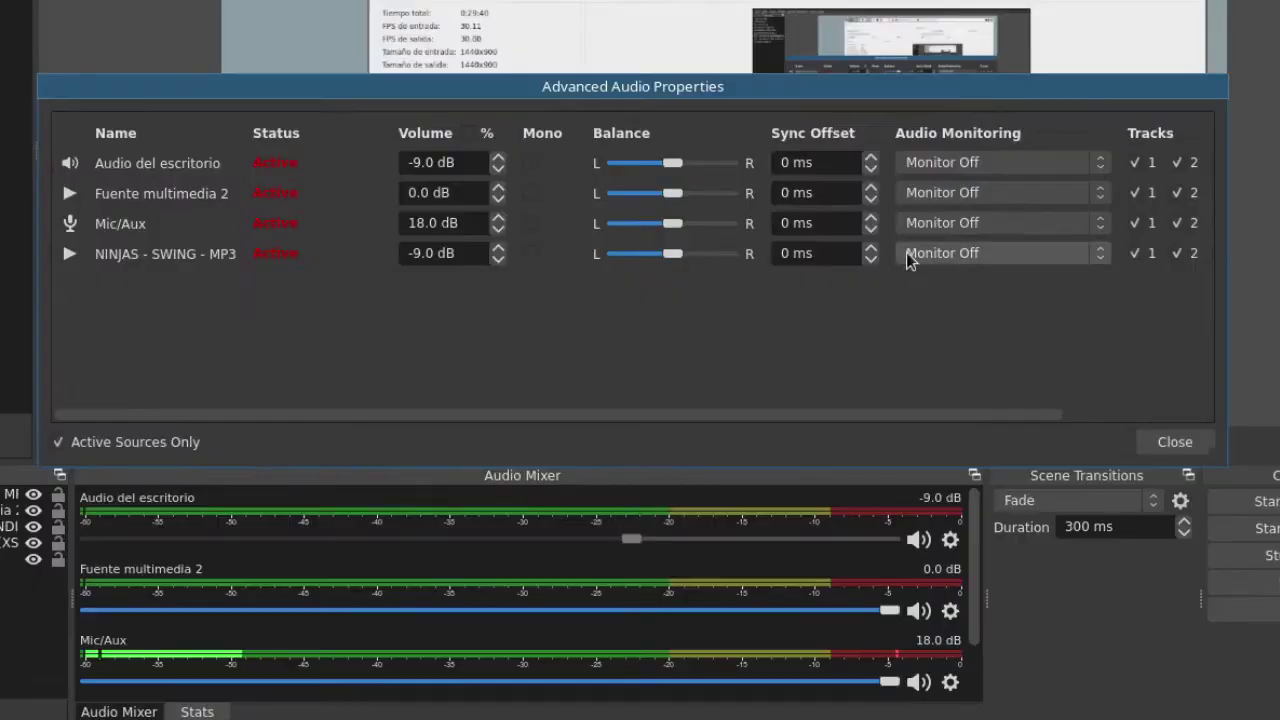
pyautogui.moveTo(1047, 415); pyautogui.dragTo(1159, 418)
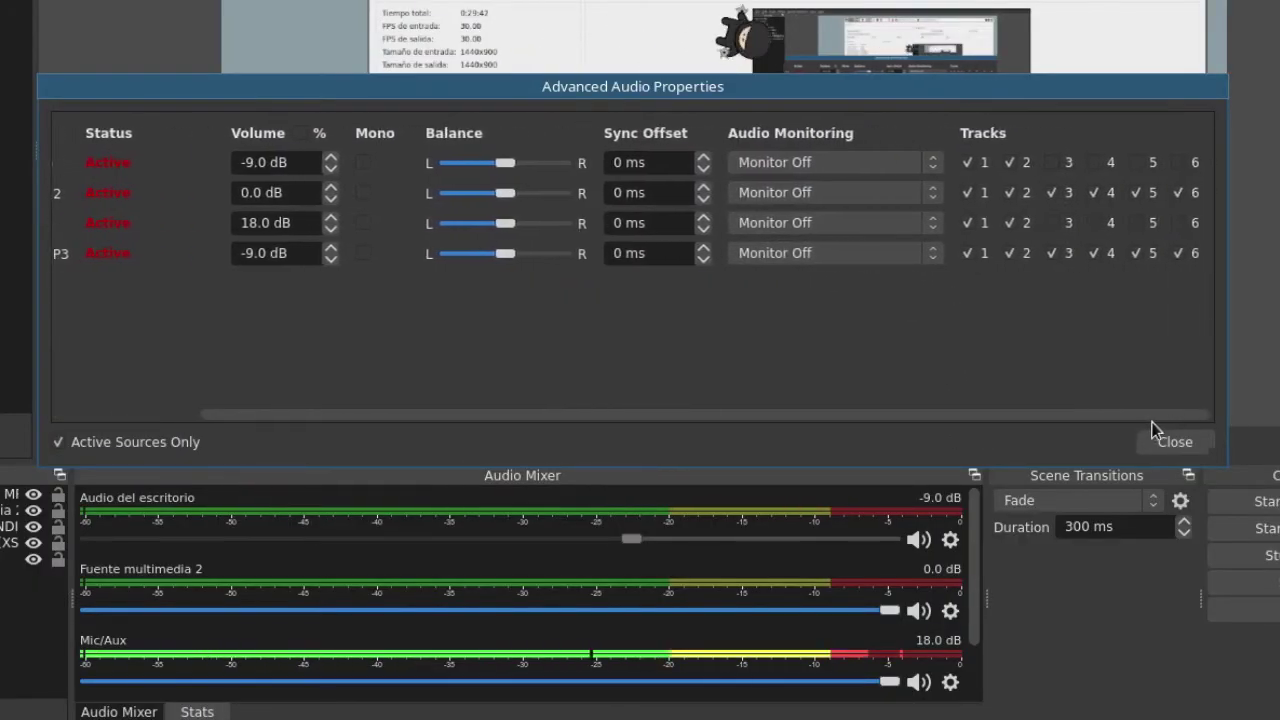
pyautogui.click(1050, 194)
pyautogui.click(1055, 256)
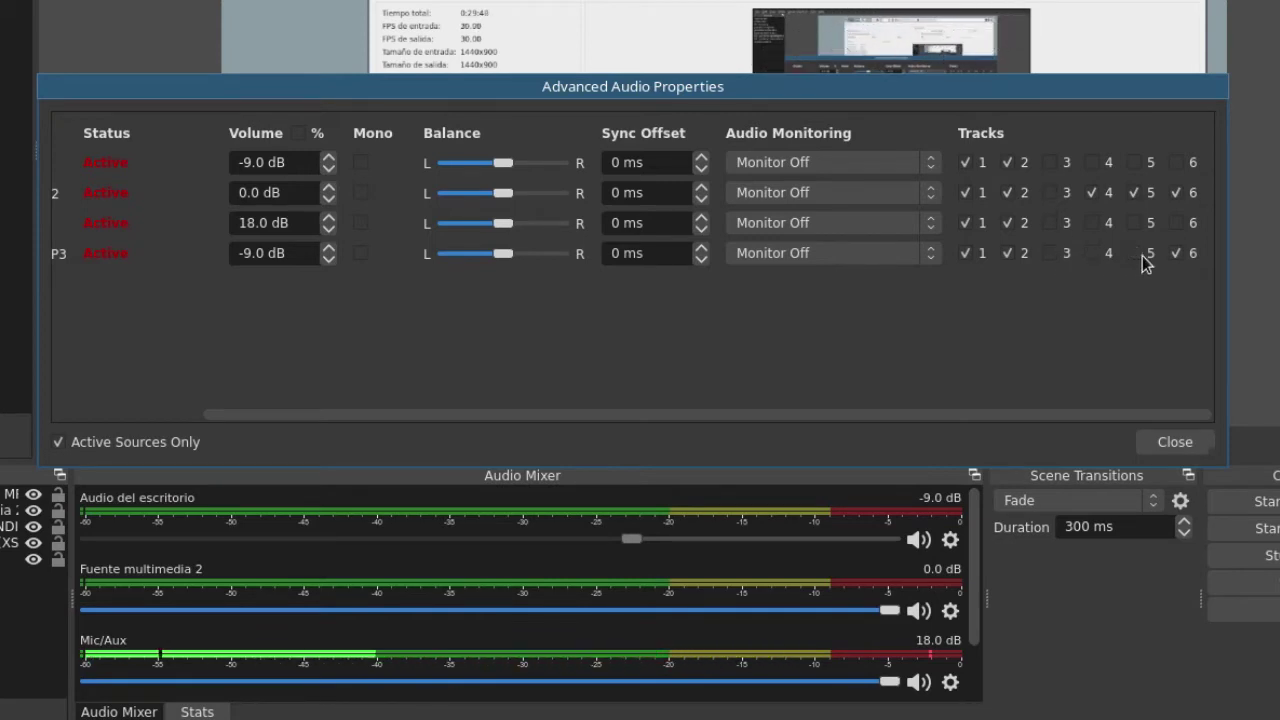
pyautogui.click(1176, 253)
pyautogui.click(1178, 194)
pyautogui.click(1152, 200)
pyautogui.click(1092, 200)
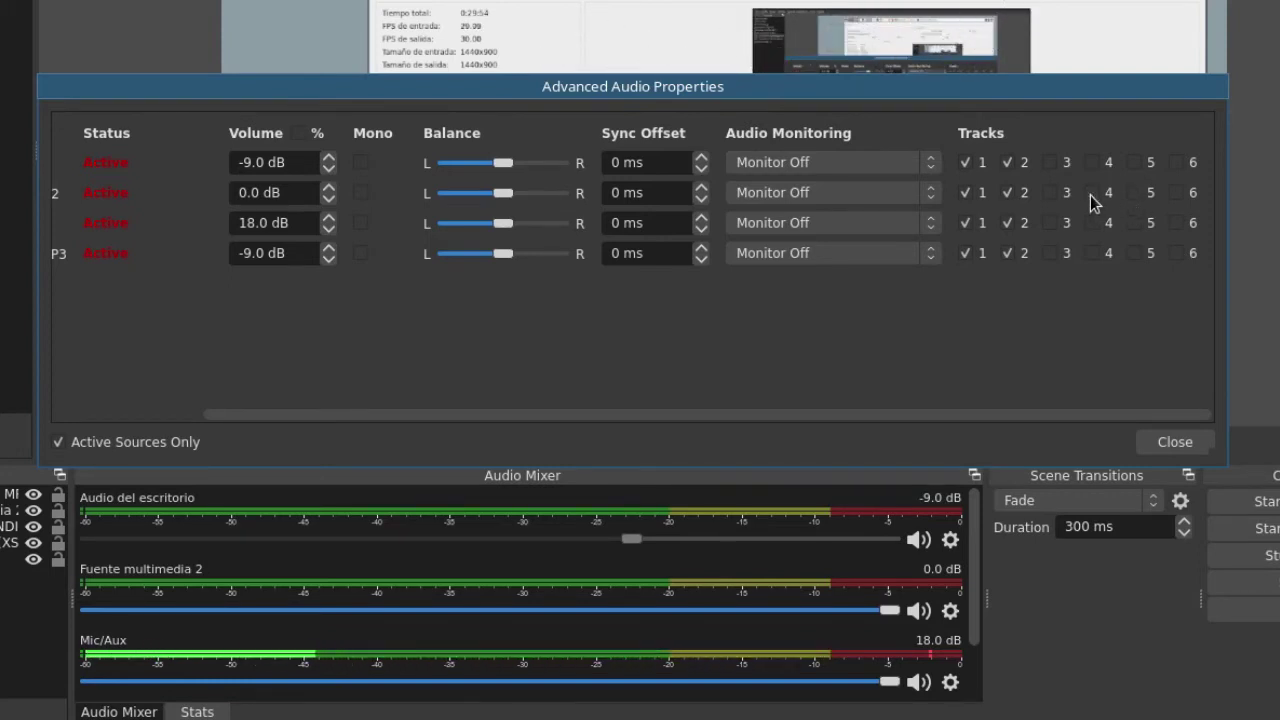
# Disable track 2 for all four active audio sources, leaving them on track 1 only.
pyautogui.moveTo(753, 417)
pyautogui.mouseDown()
pyautogui.moveTo(702, 427)
pyautogui.moveTo(763, 430)
pyautogui.mouseUp()
pyautogui.click(1008, 163)
pyautogui.click(1007, 193)
pyautogui.click(1008, 223)
pyautogui.click(1008, 253)
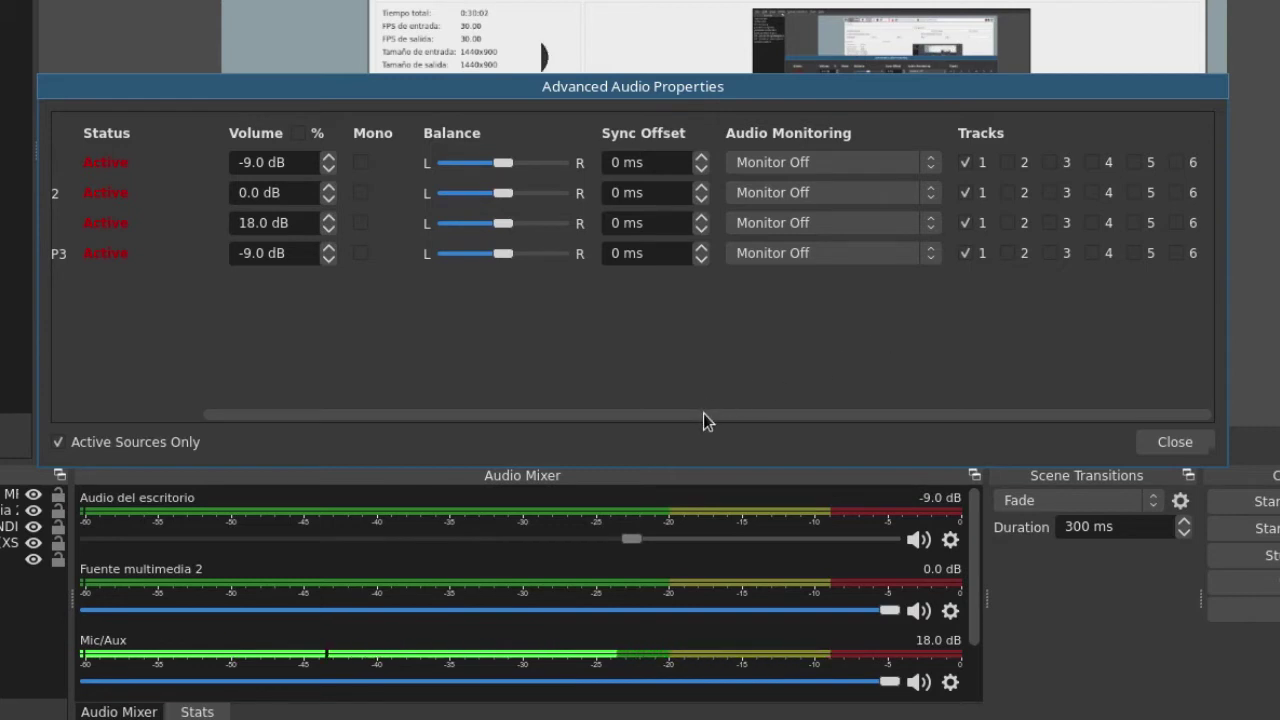
# Assign Mic/Aux to track 2 instead of track 1 and close the advanced audio properties.
pyautogui.moveTo(702, 416); pyautogui.dragTo(509, 413)
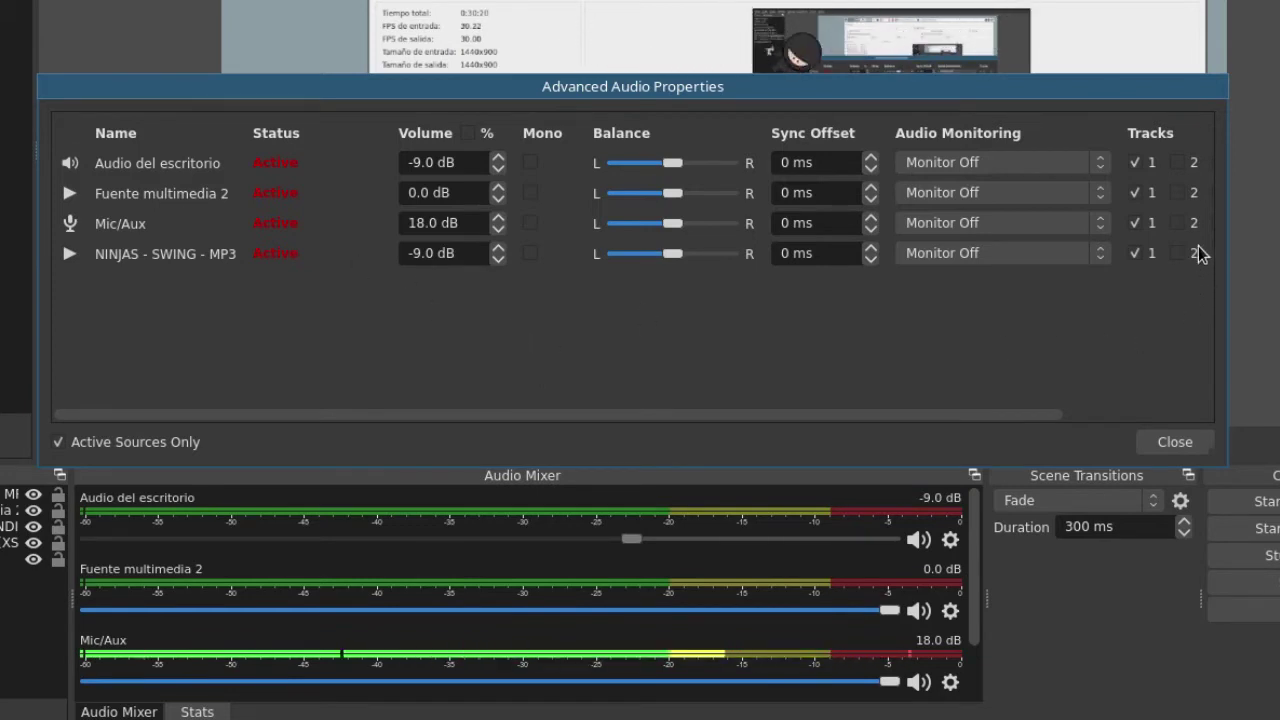
pyautogui.click(1180, 224)
pyautogui.click(1137, 224)
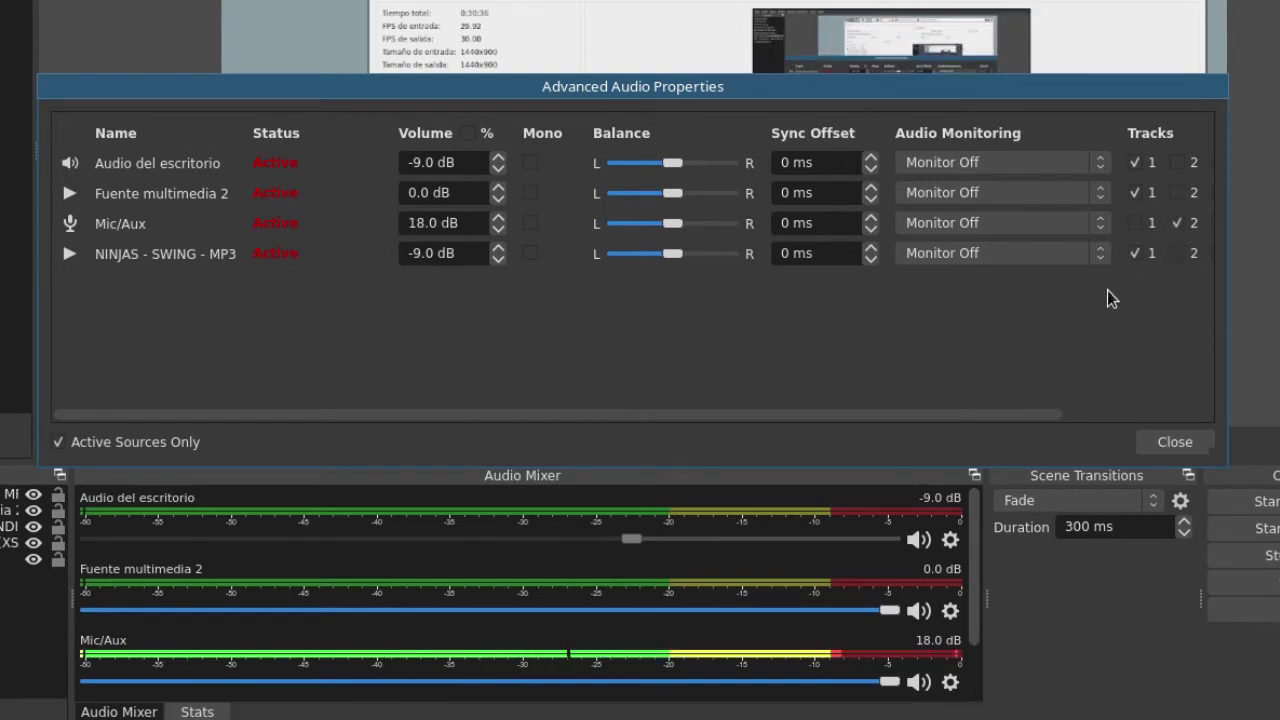
pyautogui.click(1172, 442)
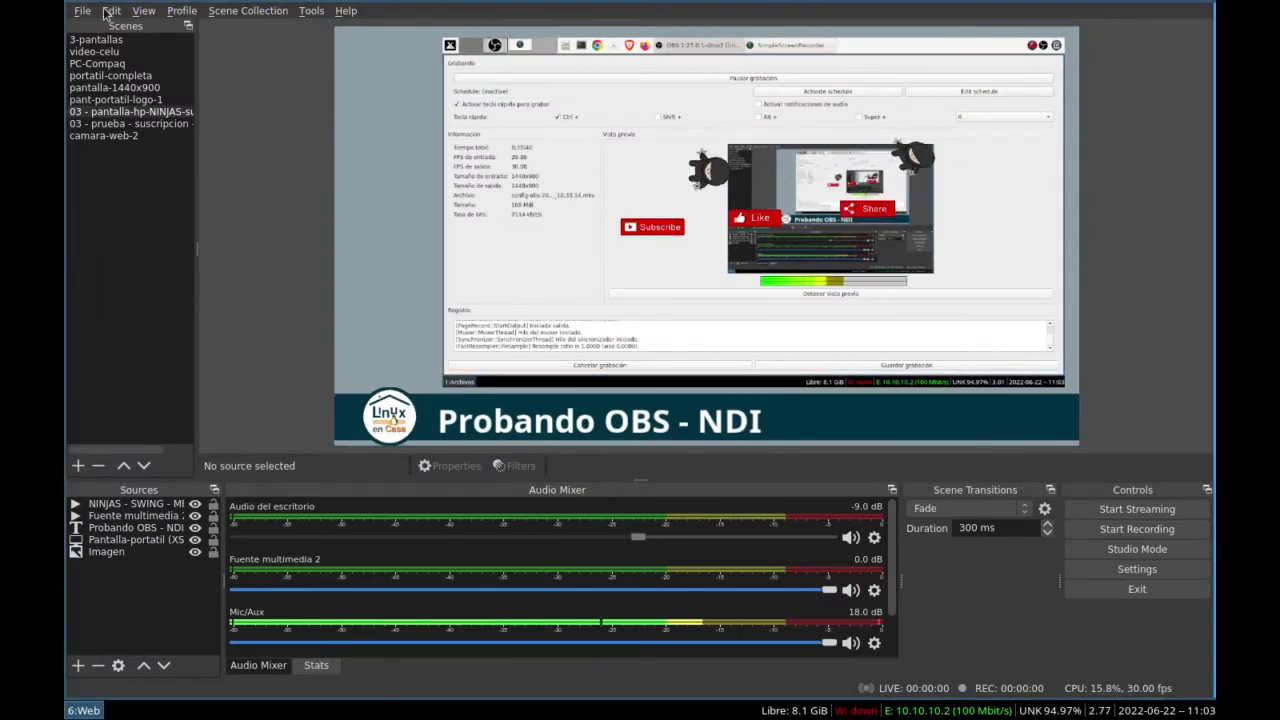
# Compare the streaming and recording audio tracks in the output settings with the Mic/Aux track assignment in the advanced audio properties.
pyautogui.click(83, 11)
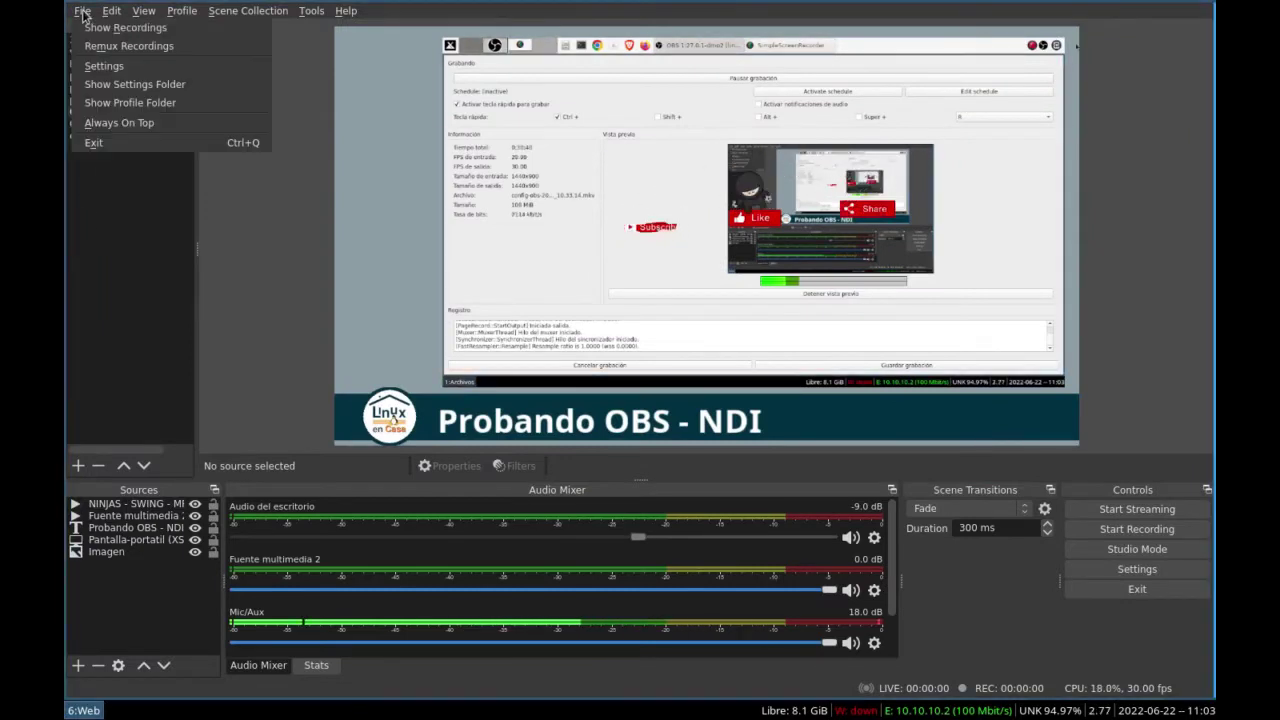
pyautogui.click(95, 70)
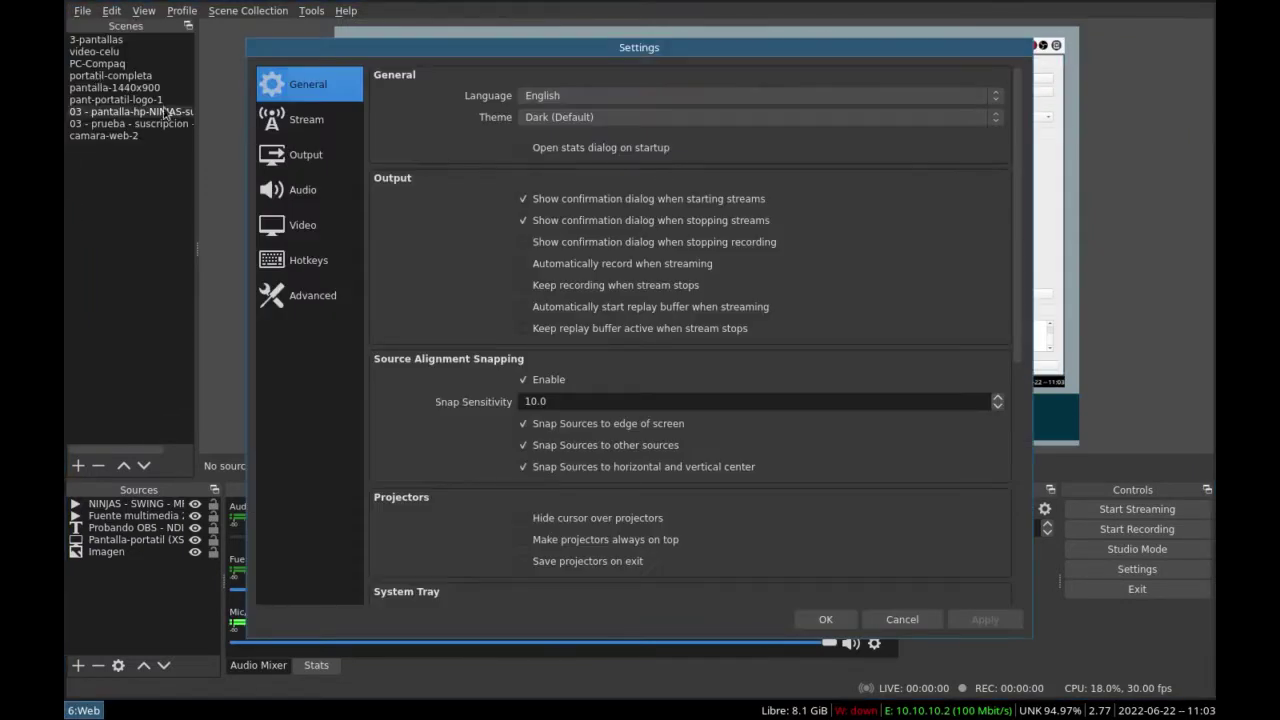
pyautogui.click(295, 162)
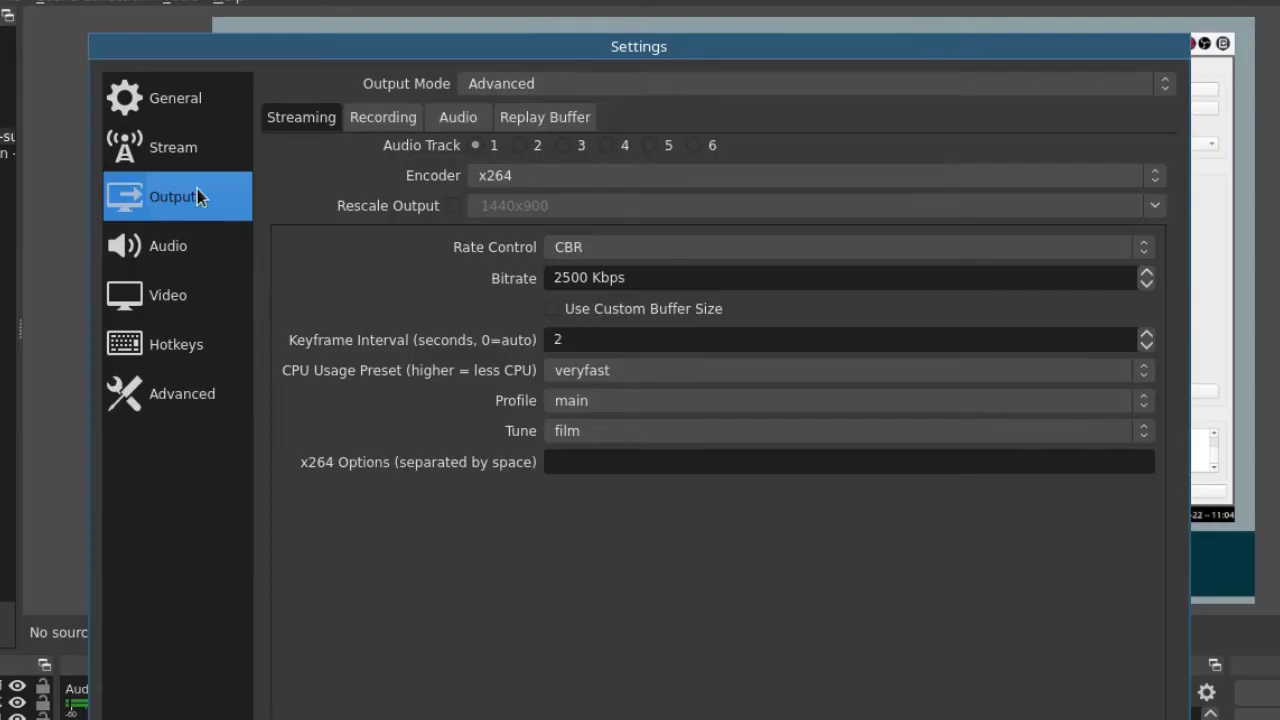
pyautogui.click(384, 116)
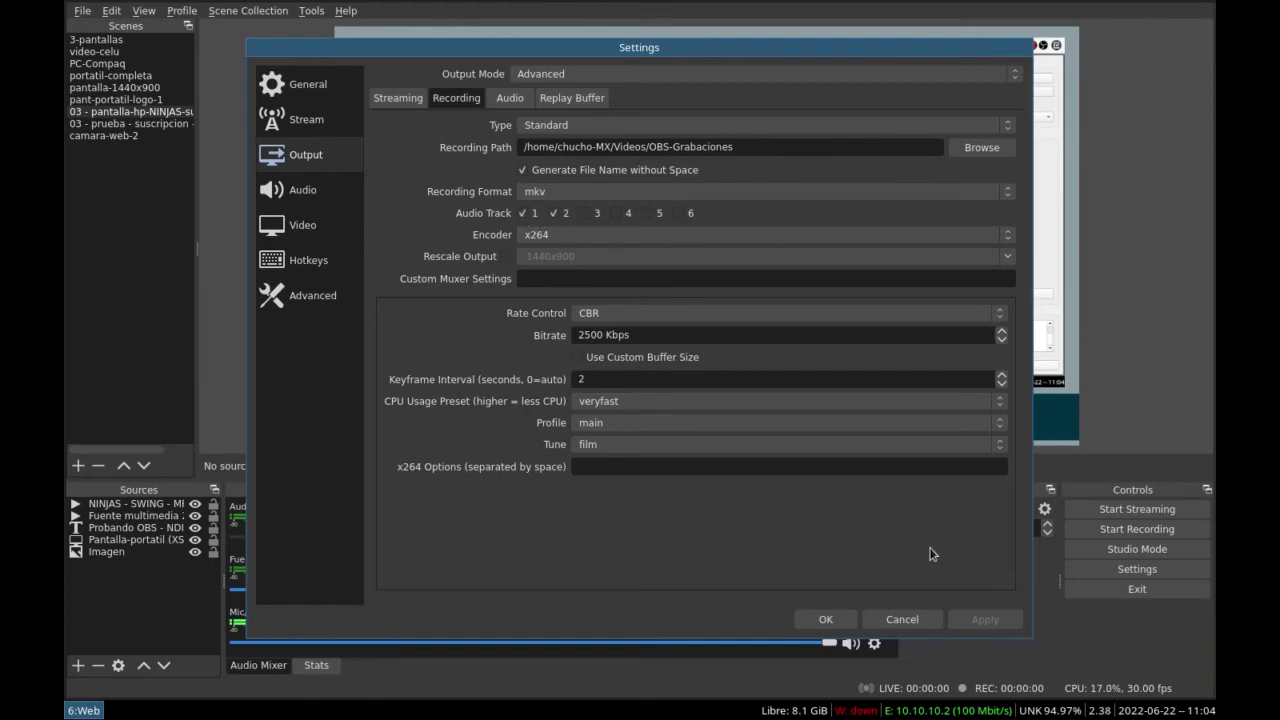
pyautogui.click(901, 620)
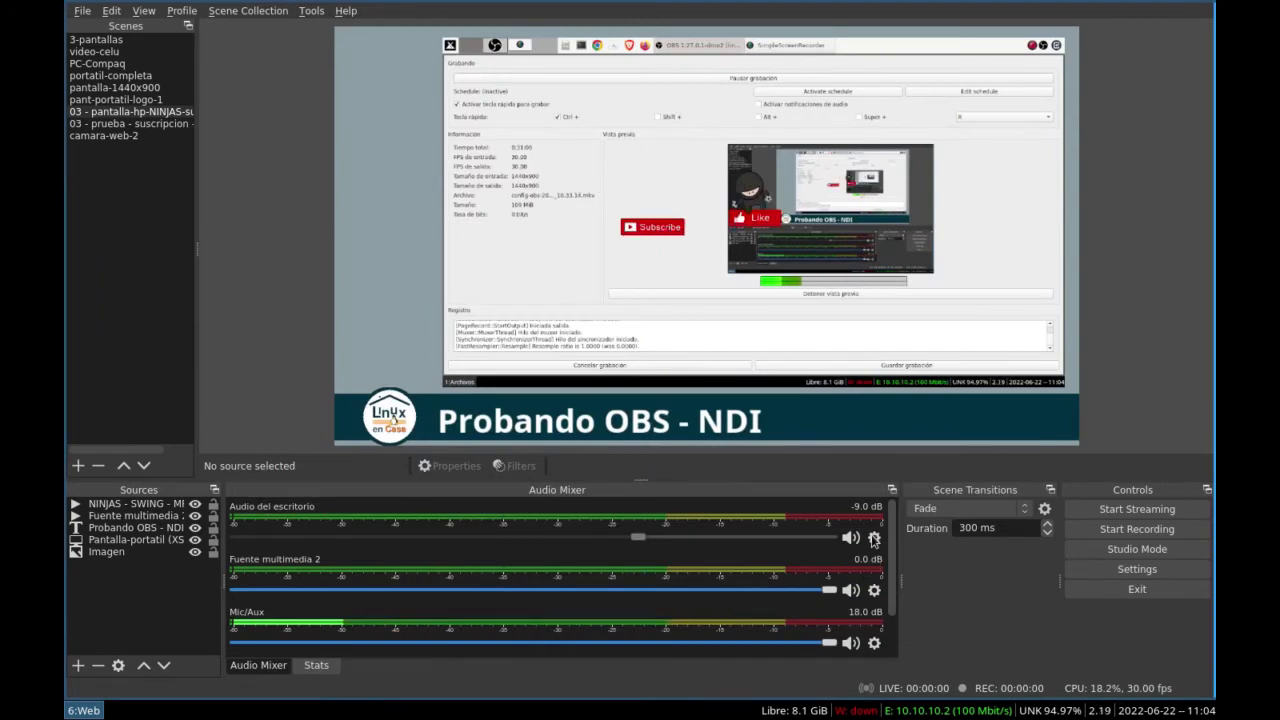
pyautogui.click(874, 537)
pyautogui.click(905, 530)
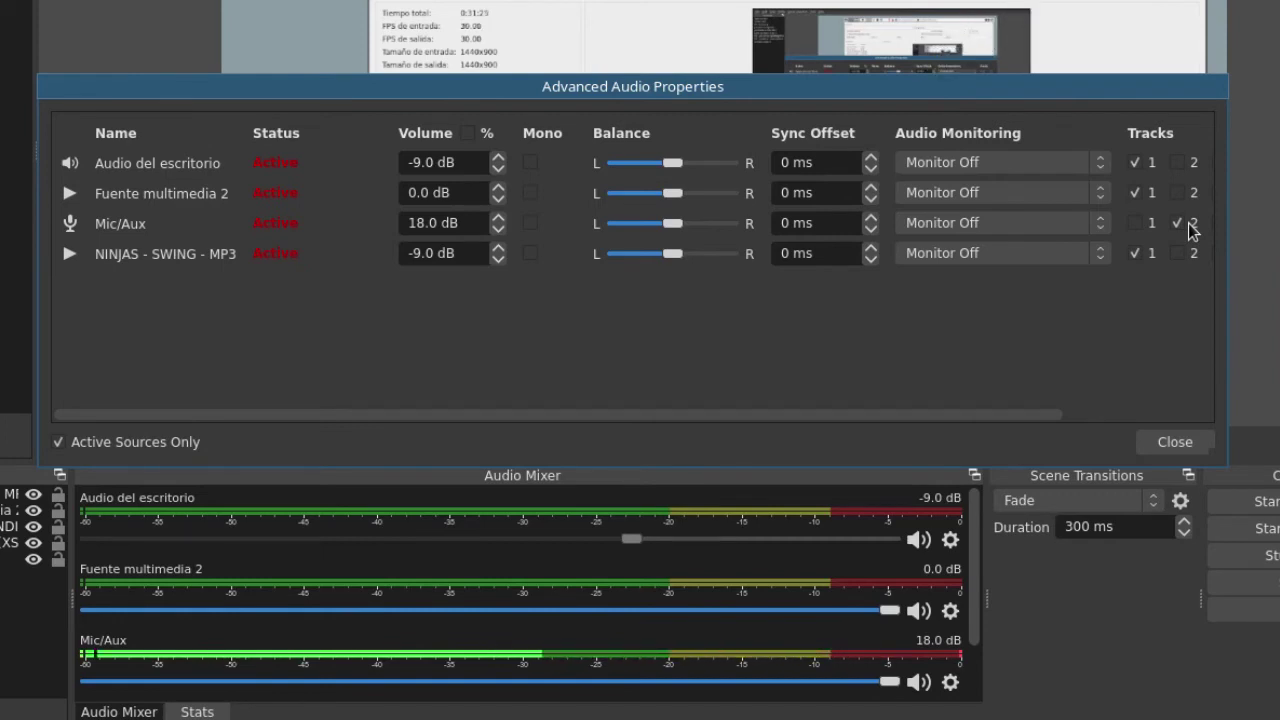
pyautogui.click(1164, 447)
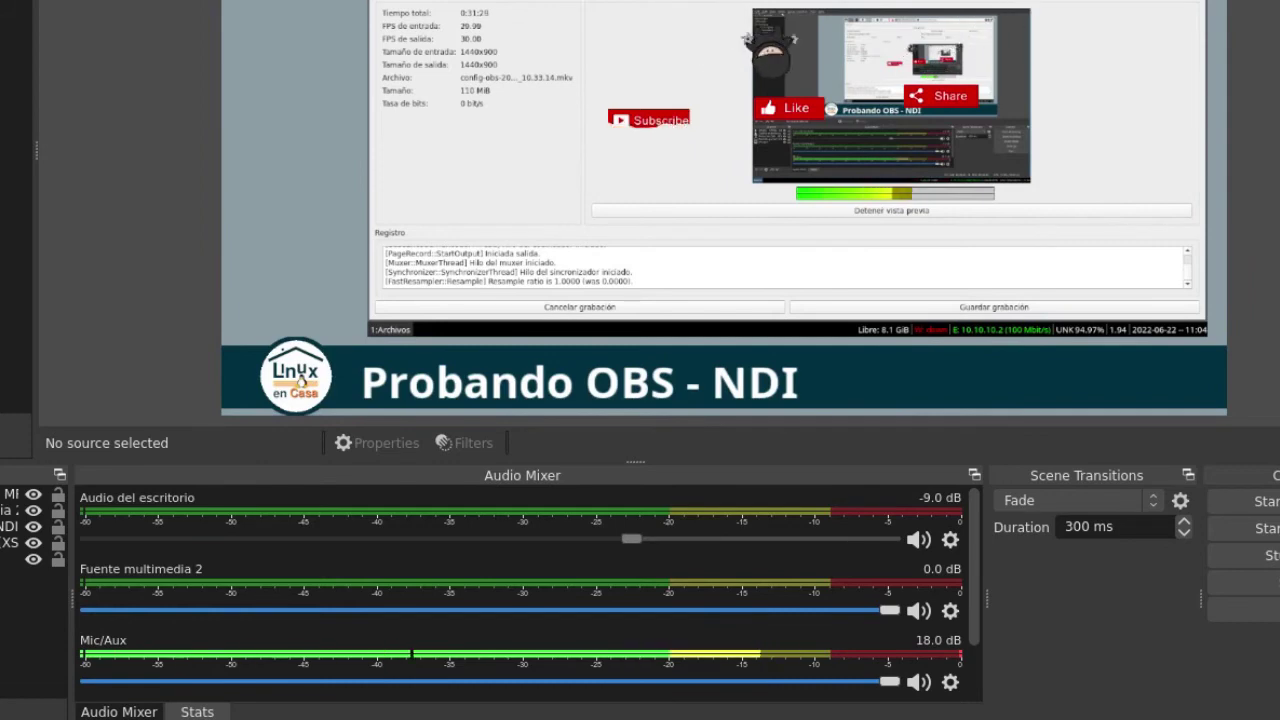
# Check the recording audio tracks, select track 1 as the streaming audio track, and apply the output settings.
pyautogui.click(82, 10)
pyautogui.click(95, 63)
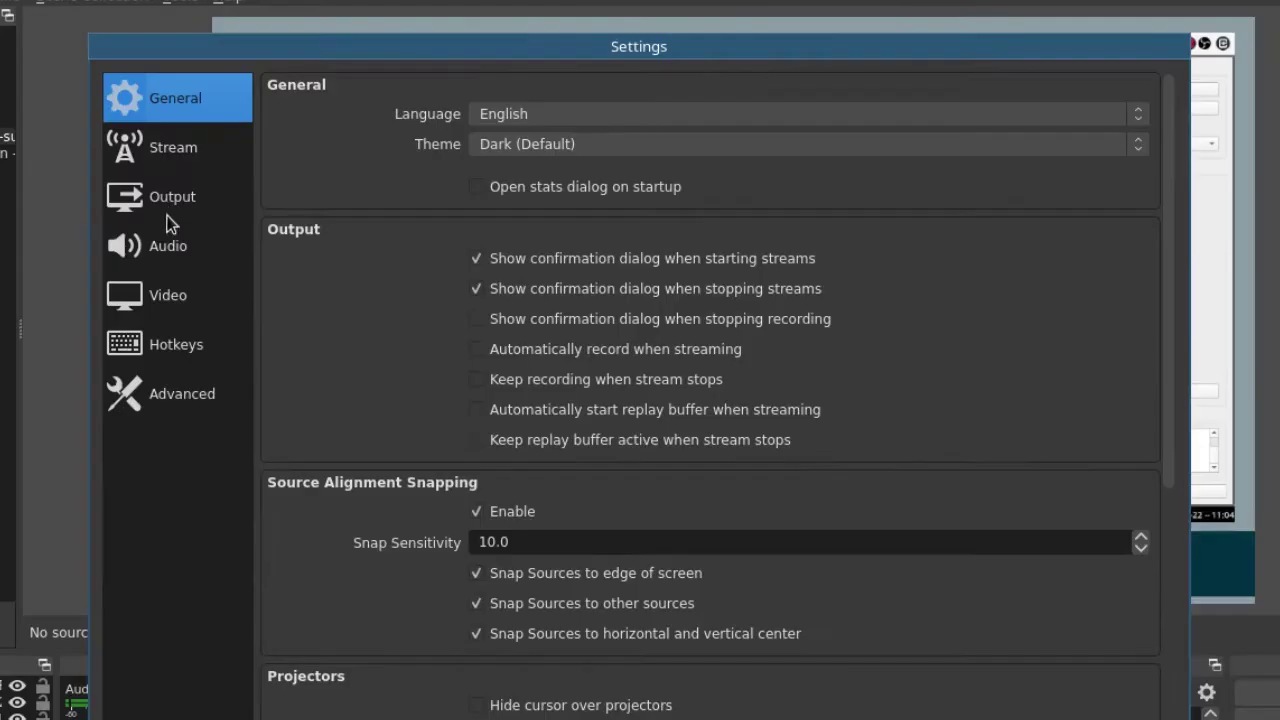
pyautogui.click(299, 158)
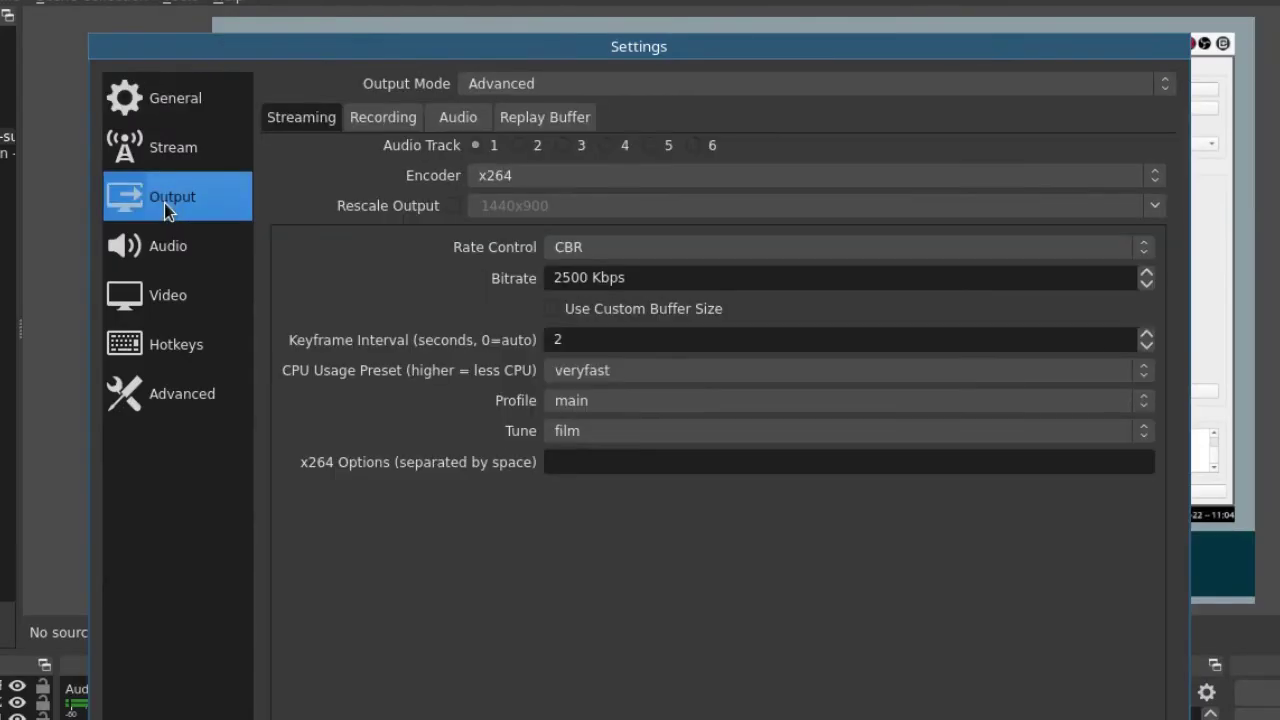
pyautogui.click(376, 123)
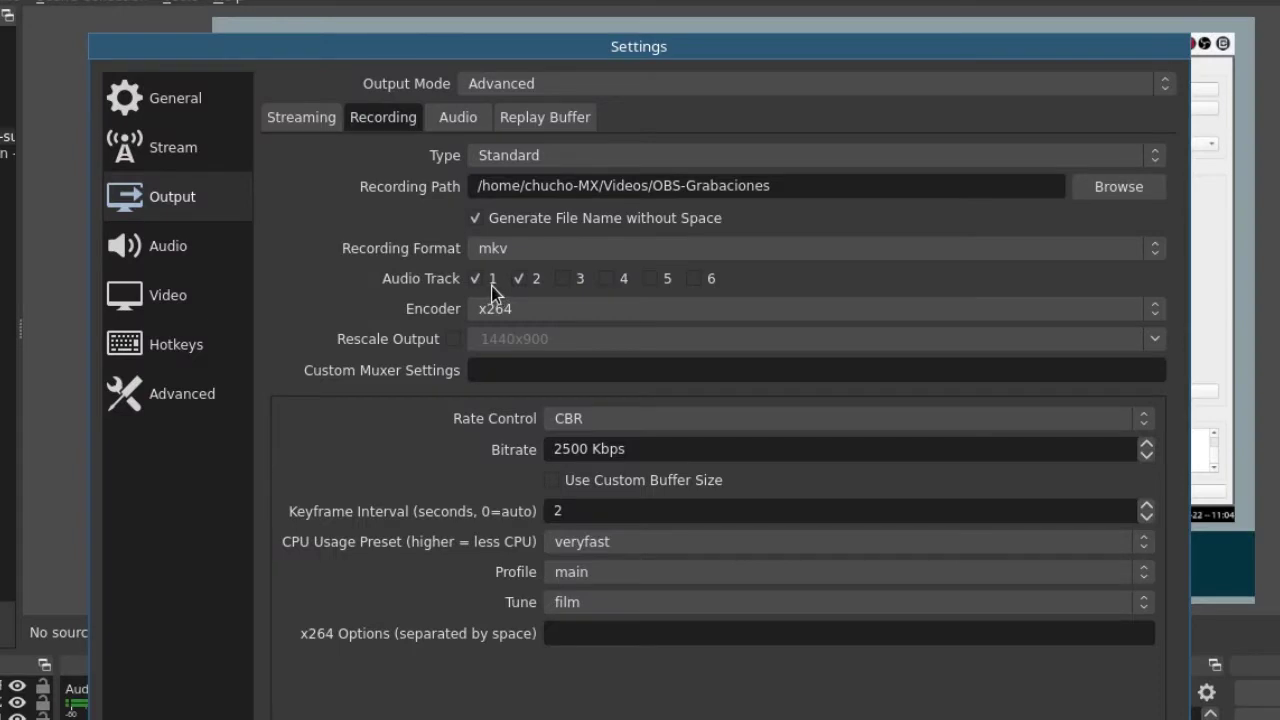
pyautogui.click(304, 122)
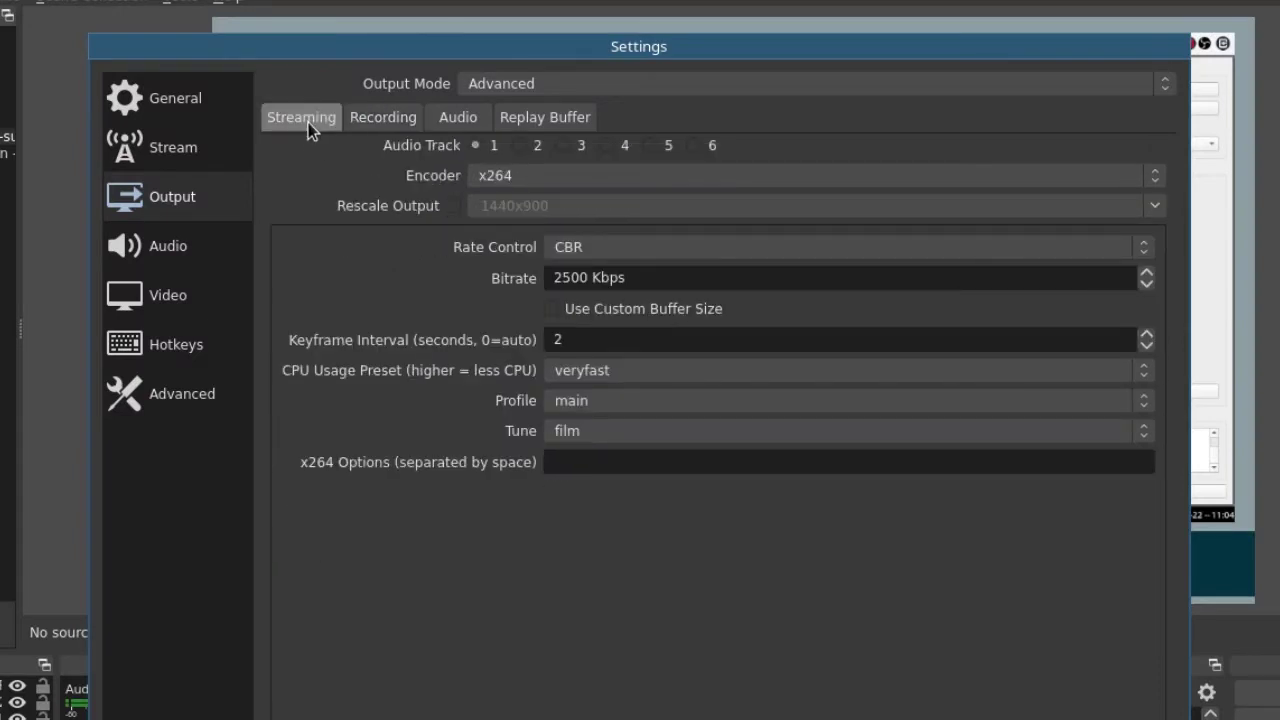
pyautogui.click(563, 146)
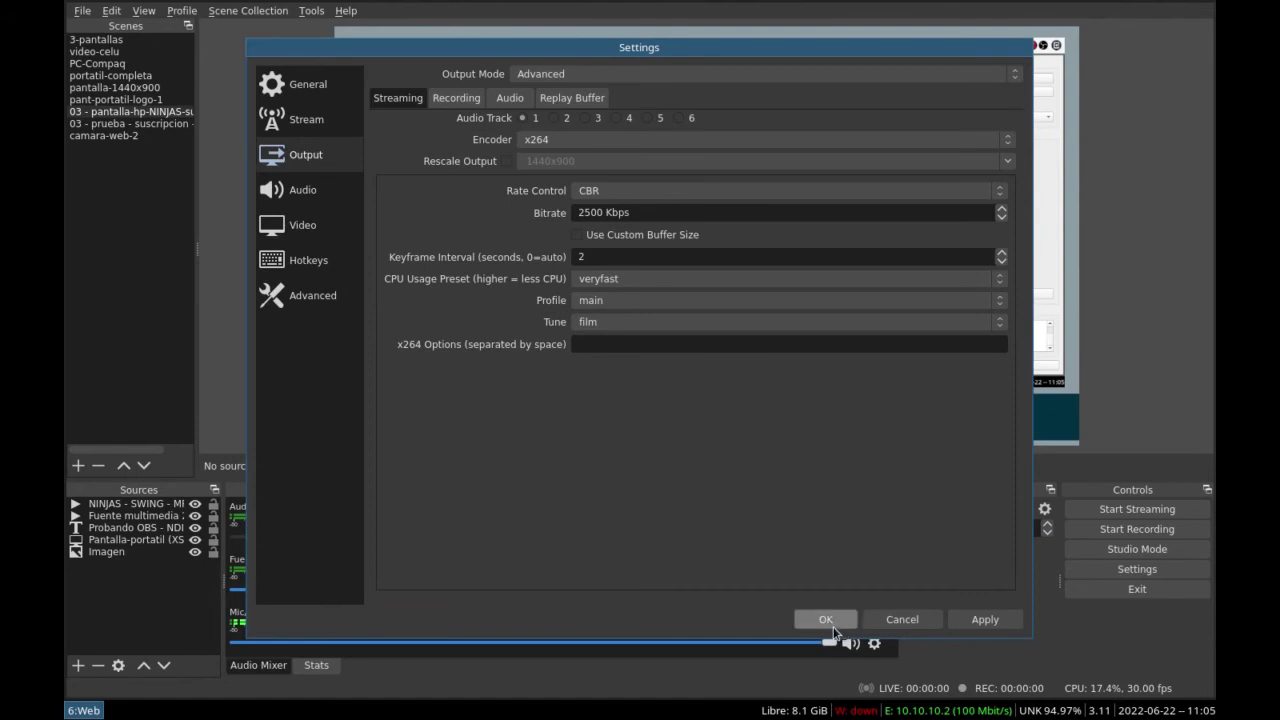
pyautogui.click(966, 622)
pyautogui.click(826, 620)
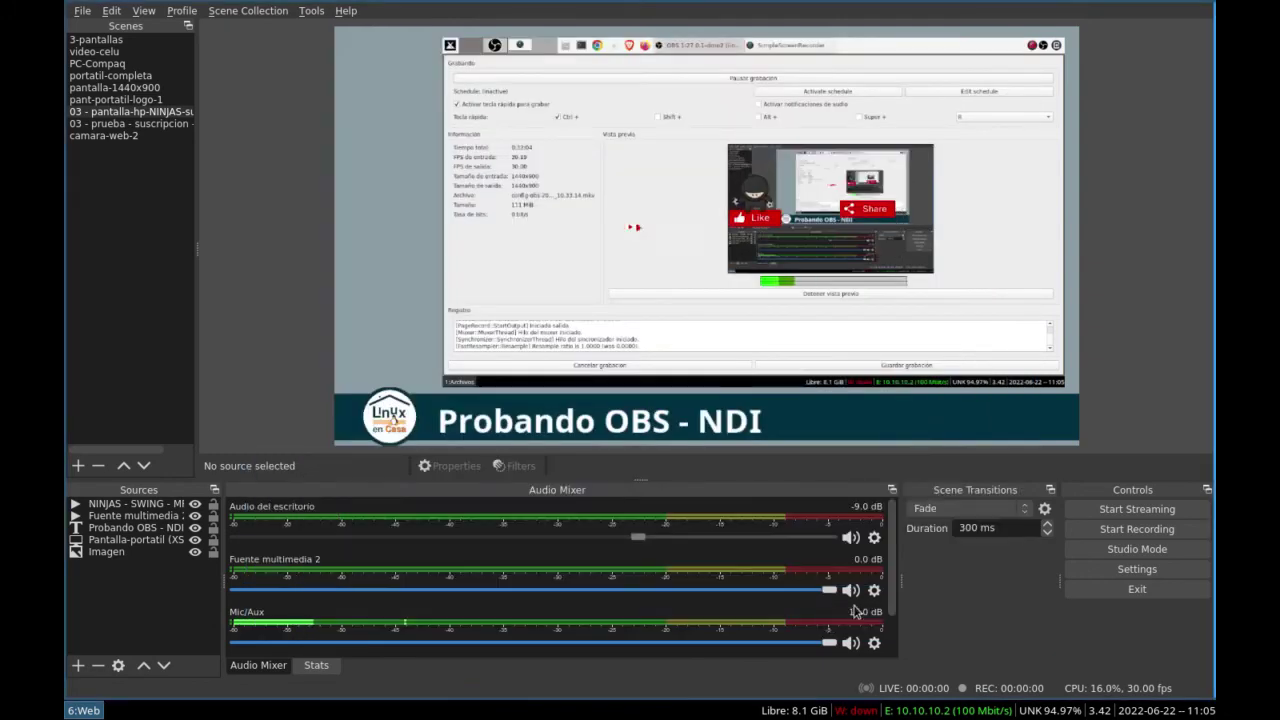
# Assign Mic/Aux to track 1 instead of track 2 in the advanced audio properties and close them.
pyautogui.click(875, 538)
pyautogui.click(909, 529)
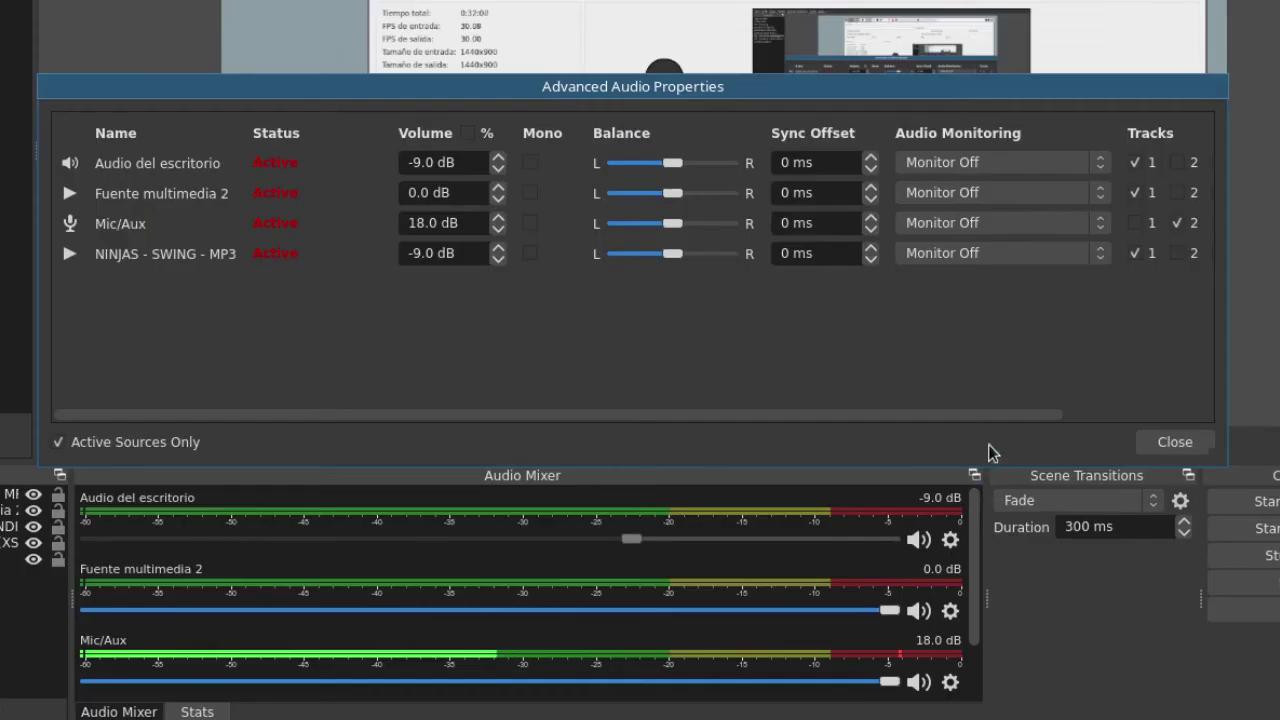
pyautogui.click(1008, 304)
pyautogui.click(1135, 224)
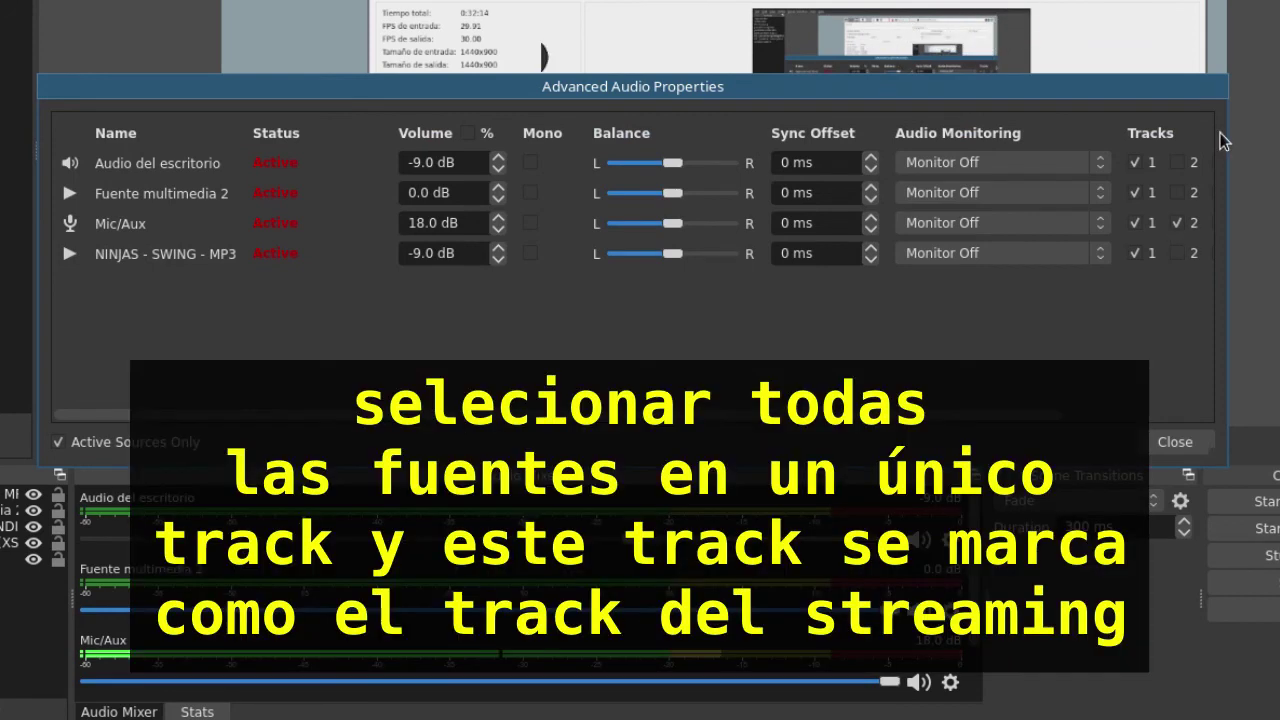
pyautogui.click(1176, 223)
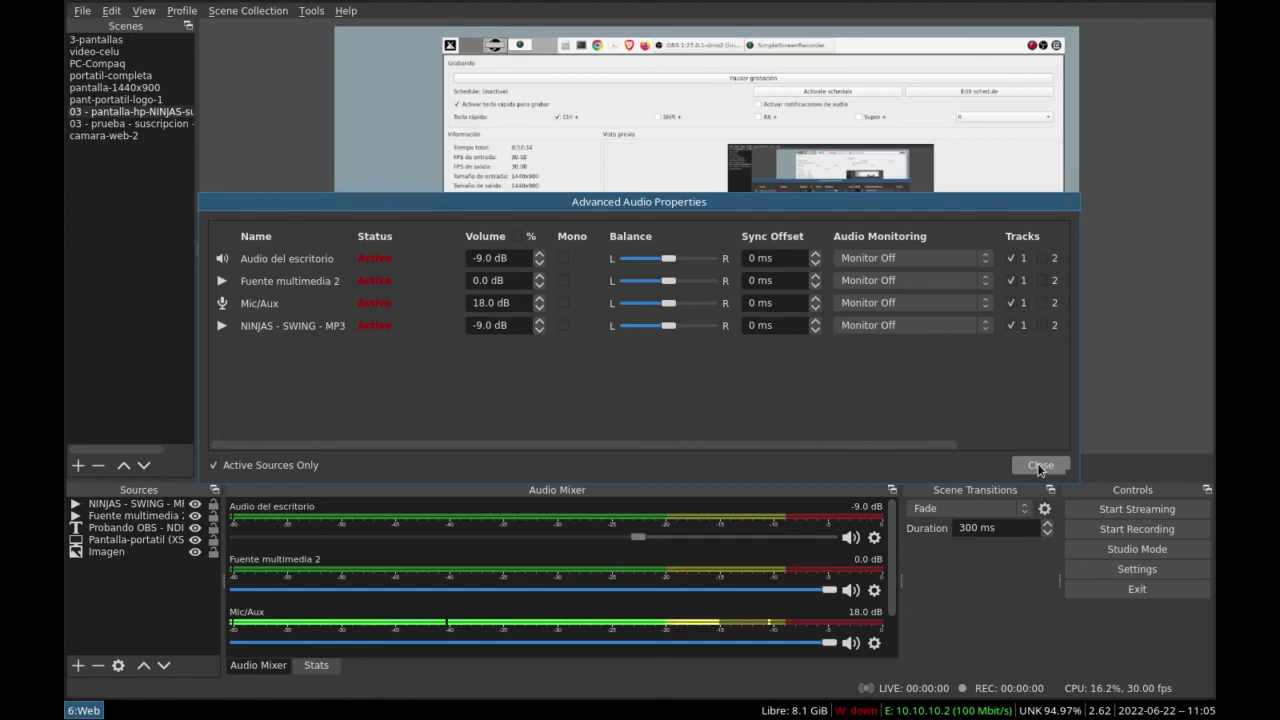
pyautogui.click(1040, 466)
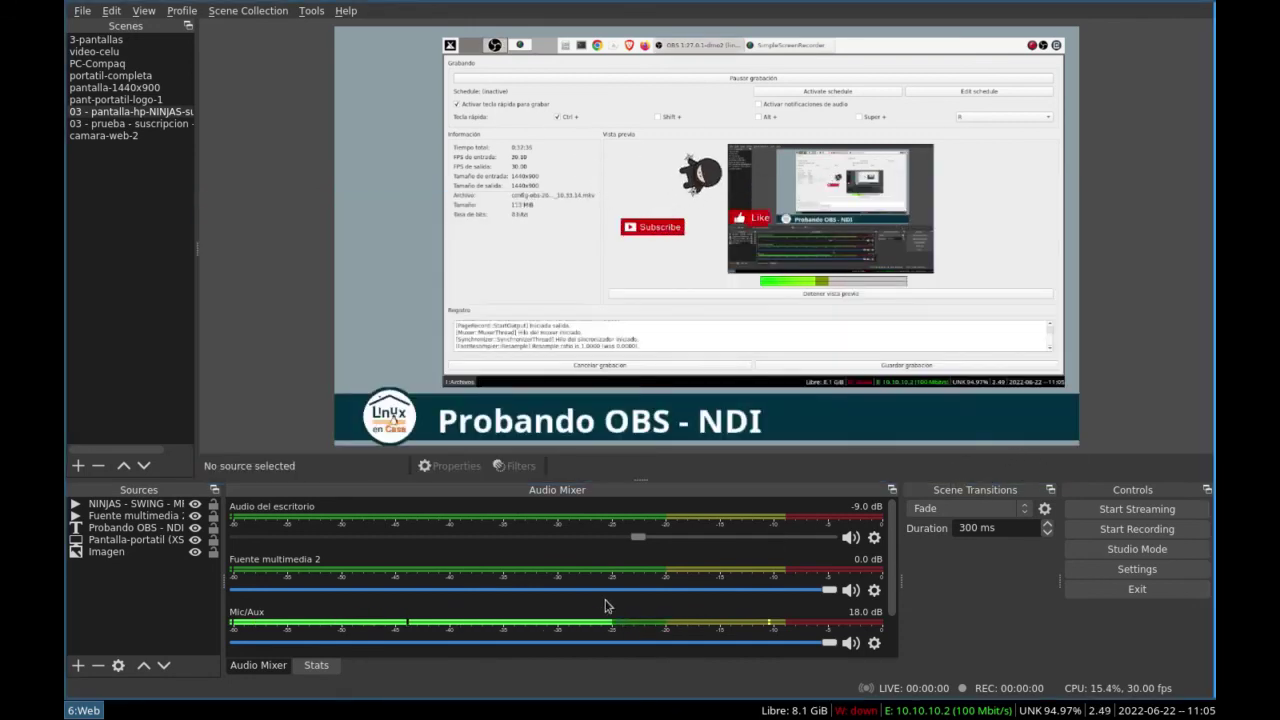